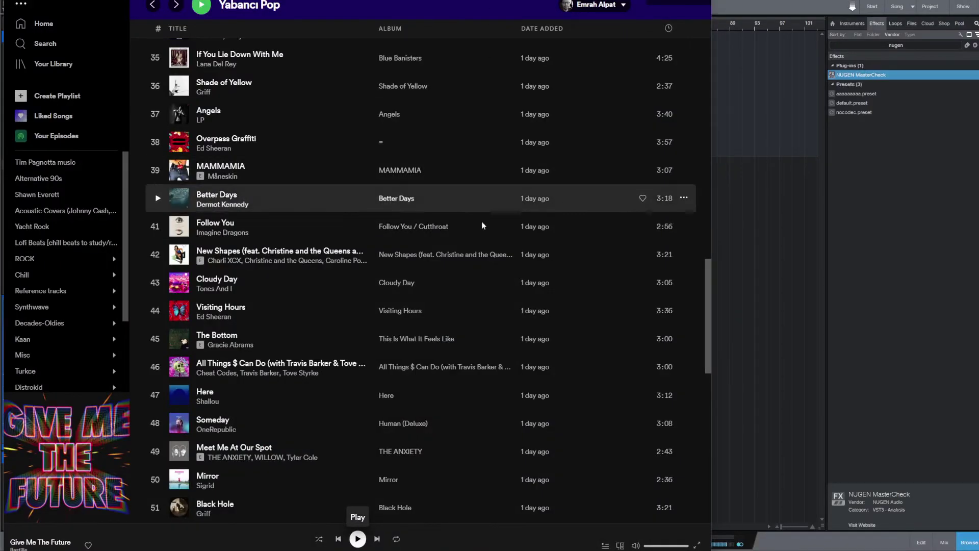
Look through the song list of the Yabancı Pop playlist.
{"action": "scroll", "coordinate": [399, 193], "scroll_direction": "up", "scroll_amount": 10}
{"action": "scroll", "coordinate": [388, 182], "scroll_direction": "up", "scroll_amount": 3}
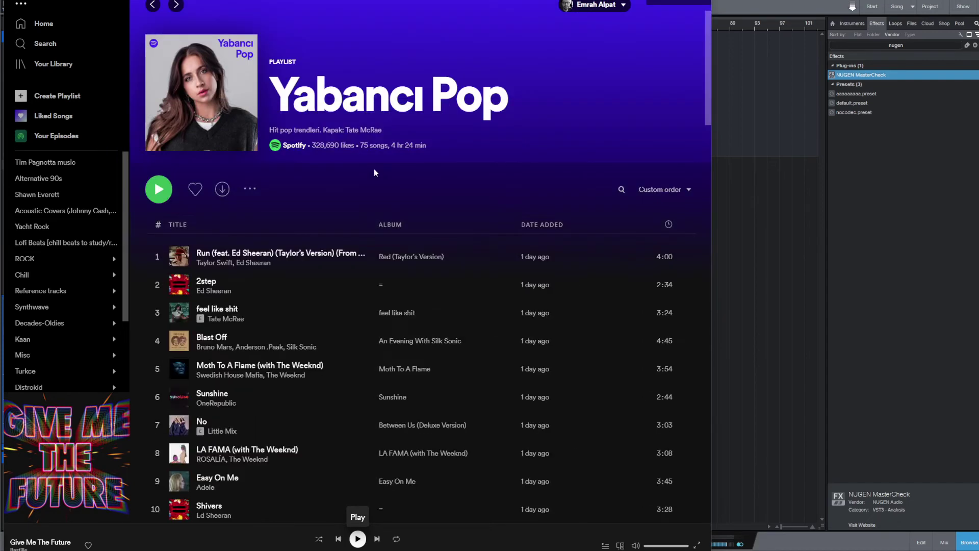
{"action": "scroll", "coordinate": [330, 265], "scroll_direction": "down", "scroll_amount": 7}
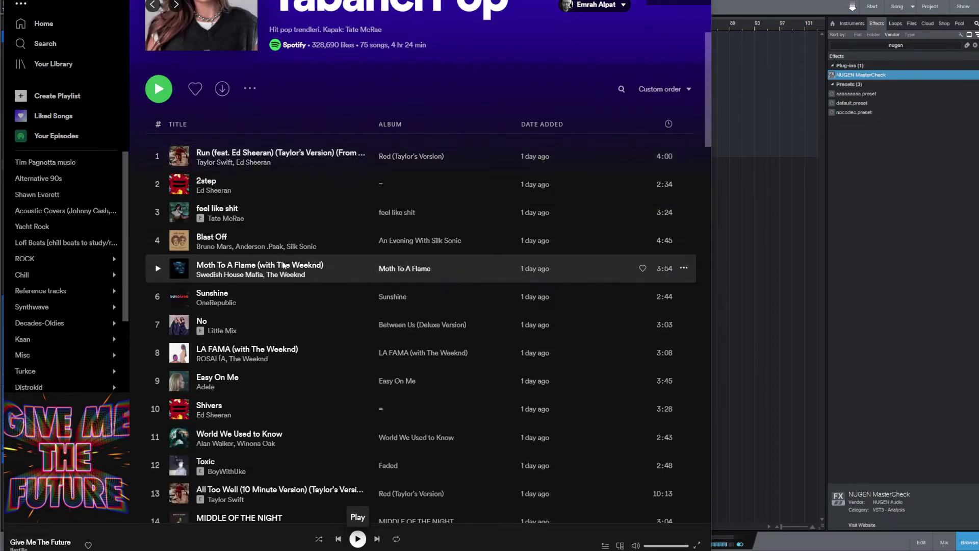
{"action": "scroll", "coordinate": [271, 240], "scroll_direction": "down", "scroll_amount": 3}
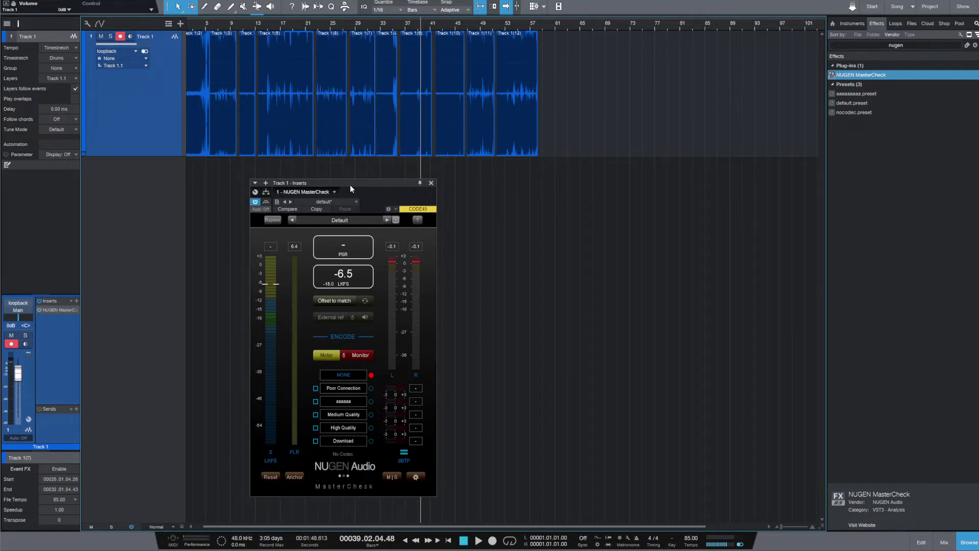
Place the playhead at bar 3 and move the MasterCheck window clear of the clips on Track 1.
{"action": "left_click_drag", "start_coordinate": [351, 188], "coordinate": [342, 184]}
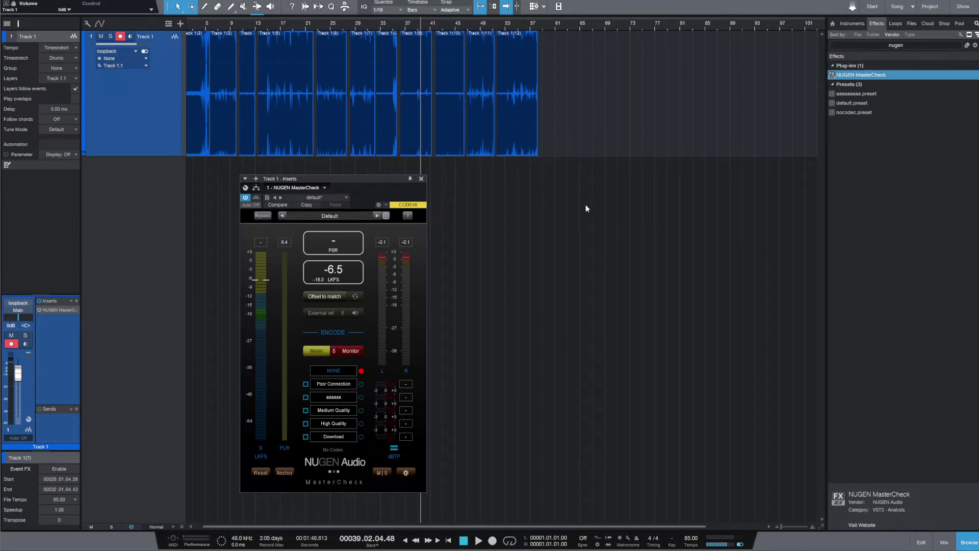
{"action": "left_click", "coordinate": [193, 21]}
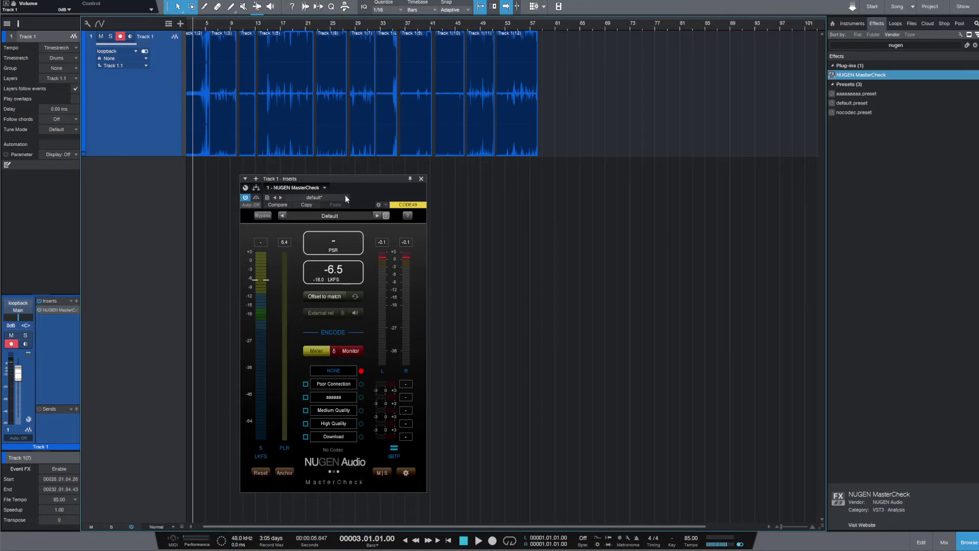
{"action": "left_click_drag", "start_coordinate": [338, 177], "coordinate": [681, 82]}
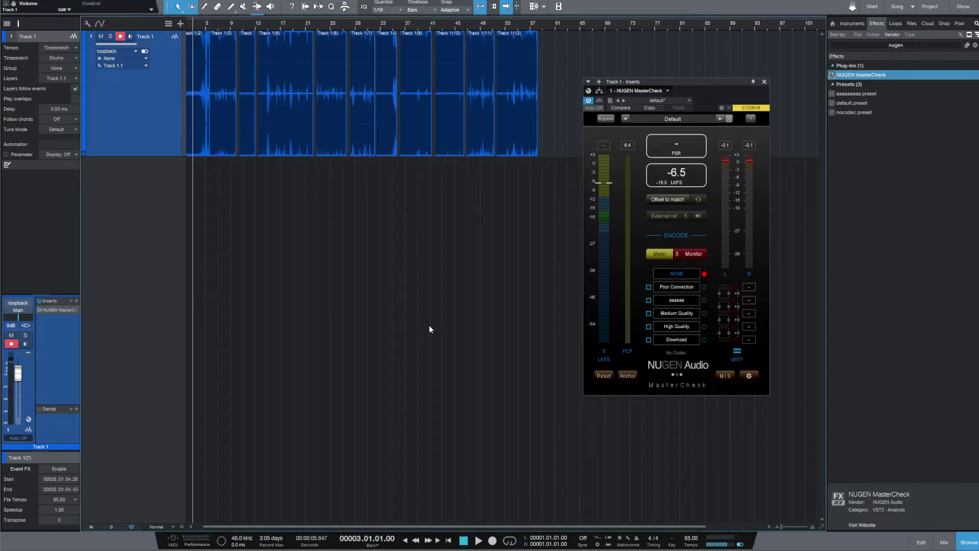
Play clip Track 1(2) from bar 3 and check its loudness in MasterCheck.
{"action": "scroll", "coordinate": [408, 240], "scroll_direction": "up", "scroll_amount": 3}
{"action": "scroll", "coordinate": [354, 524], "scroll_direction": "down", "scroll_amount": 3}
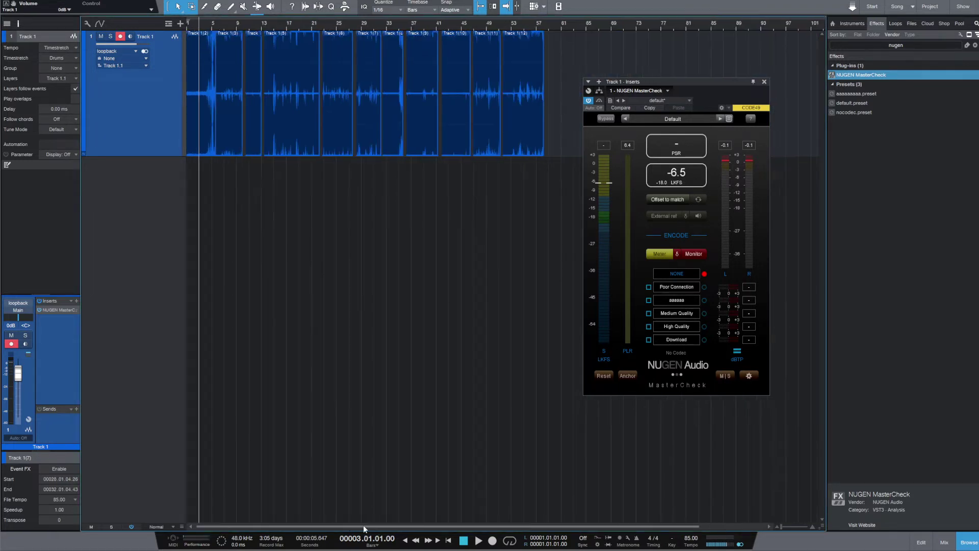
{"action": "scroll", "coordinate": [297, 166], "scroll_direction": "up", "scroll_amount": 3}
{"action": "key", "text": "space"}
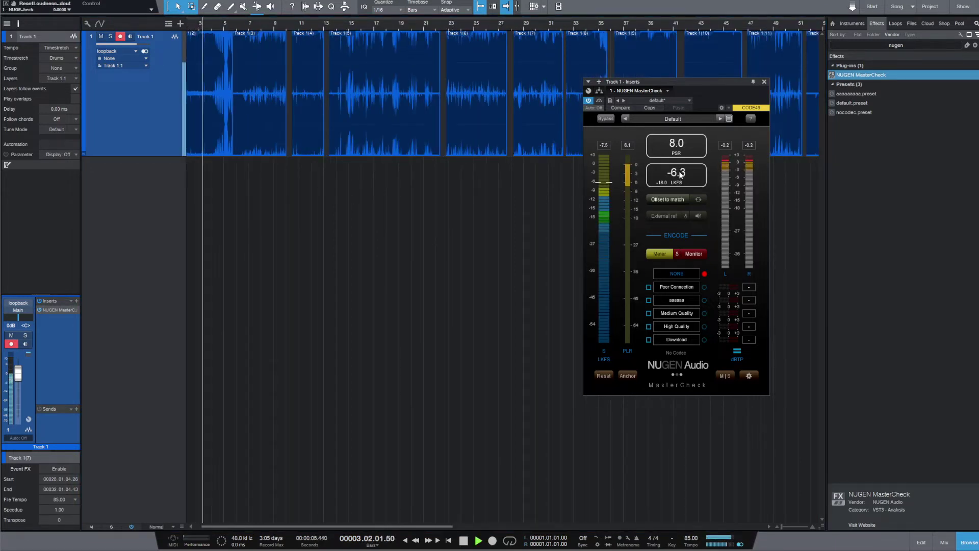
{"action": "key", "text": "space"}
Play passages of clips Track 1(3), Track 1(4) and Track 1(5) and check each one's LKFS loudness.
{"action": "left_click", "coordinate": [252, 24]}
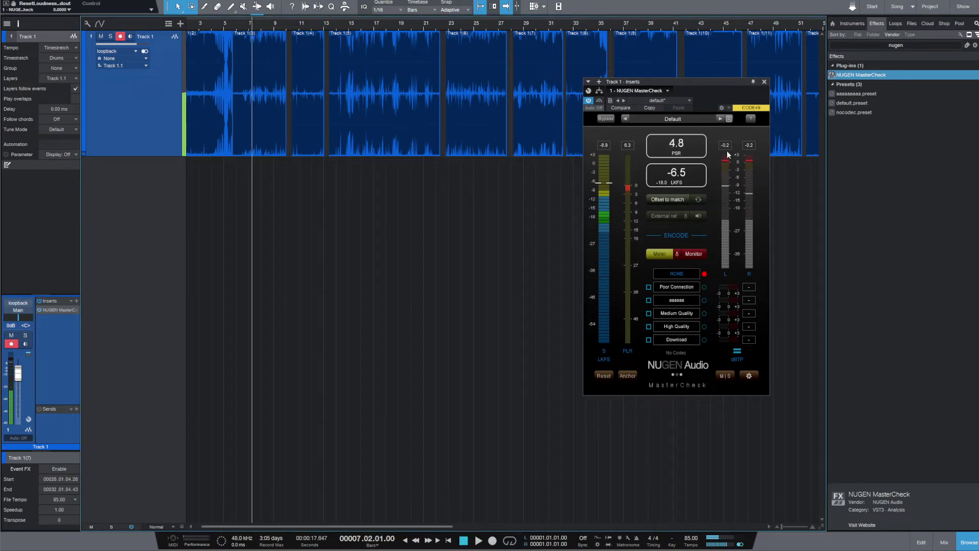
{"action": "key", "text": "space"}
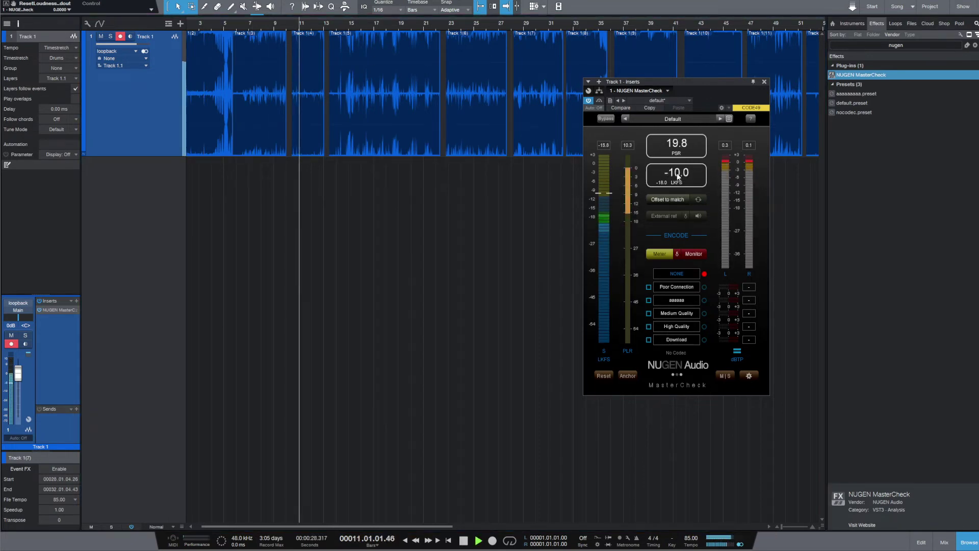
{"action": "key", "text": "space"}
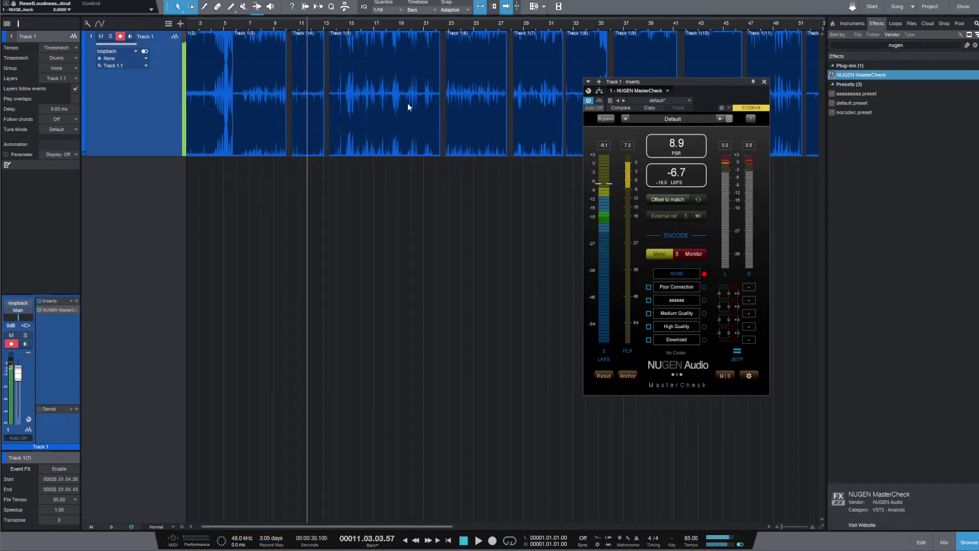
{"action": "left_click", "coordinate": [386, 24]}
{"action": "key", "text": "space"}
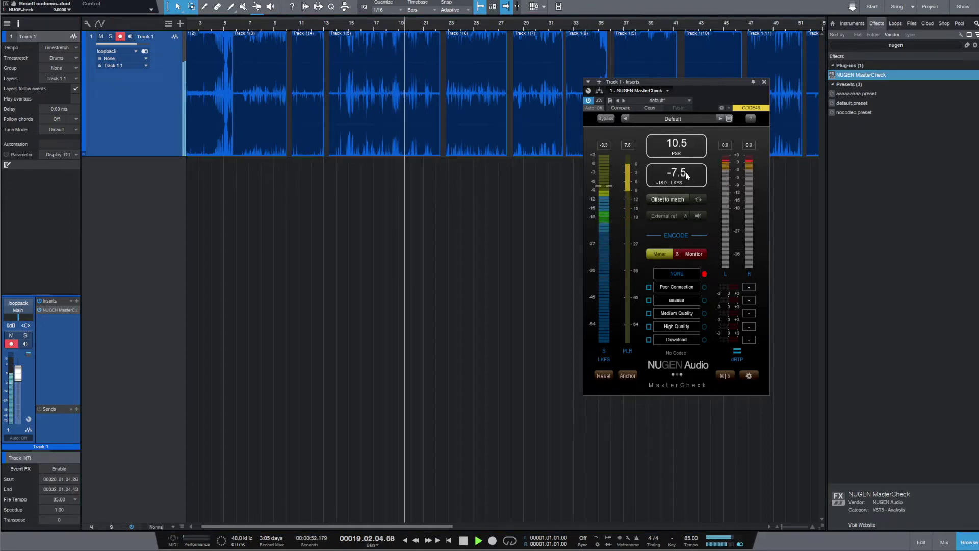
{"action": "key", "text": "space"}
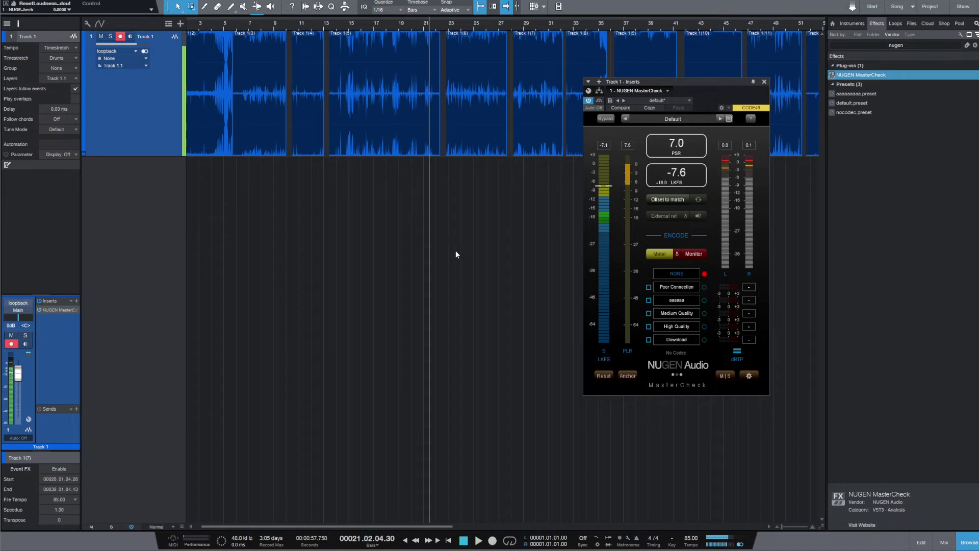
Audition clips Track 1(6), Track 1(7) and Track 1(8) and read each one's loudness on the meter.
{"action": "left_click", "coordinate": [457, 253]}
{"action": "left_click", "coordinate": [457, 24]}
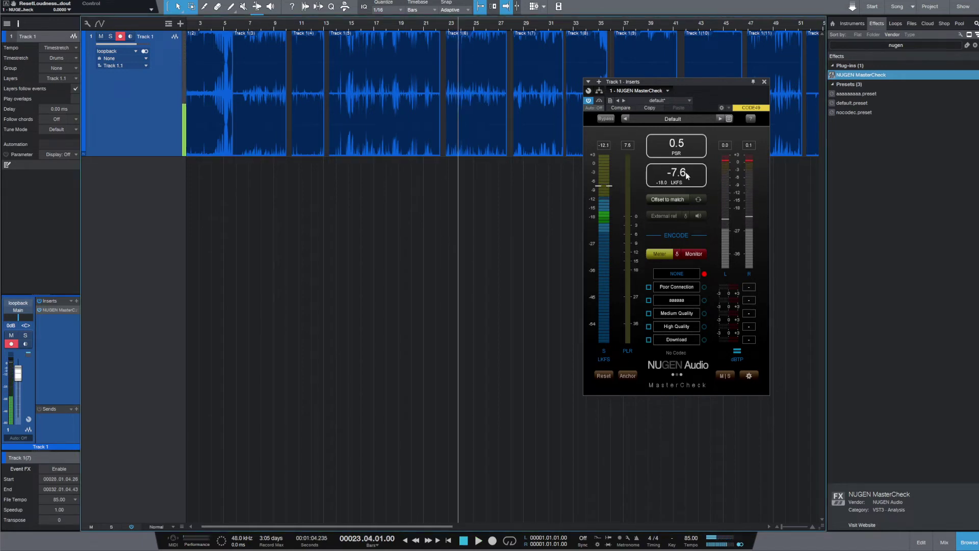
{"action": "key", "text": "space"}
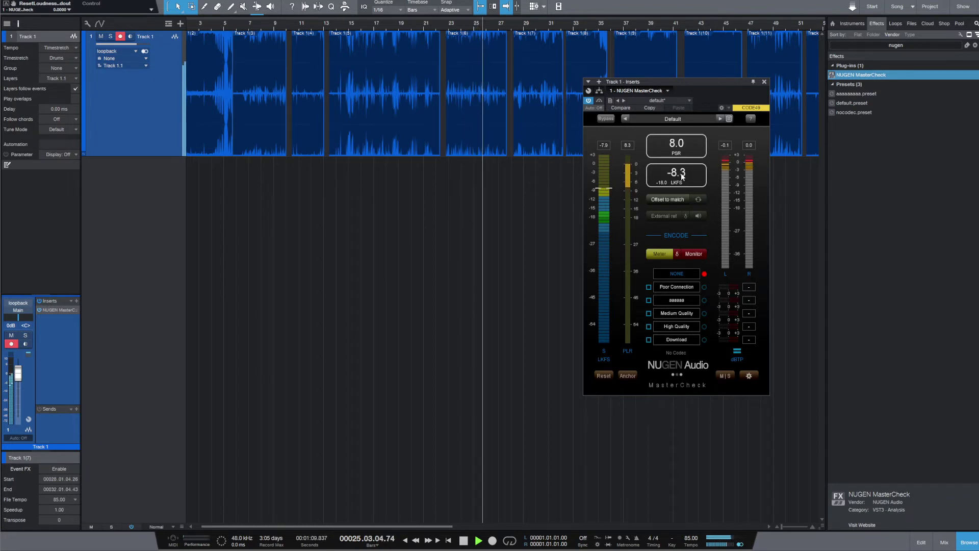
{"action": "left_click", "coordinate": [564, 227]}
{"action": "left_click", "coordinate": [526, 24]}
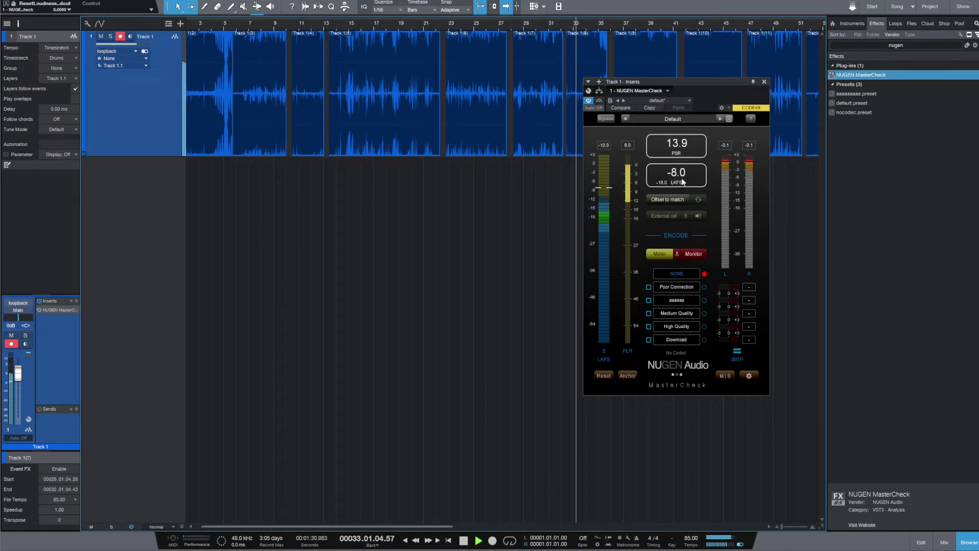
{"action": "key", "text": "space"}
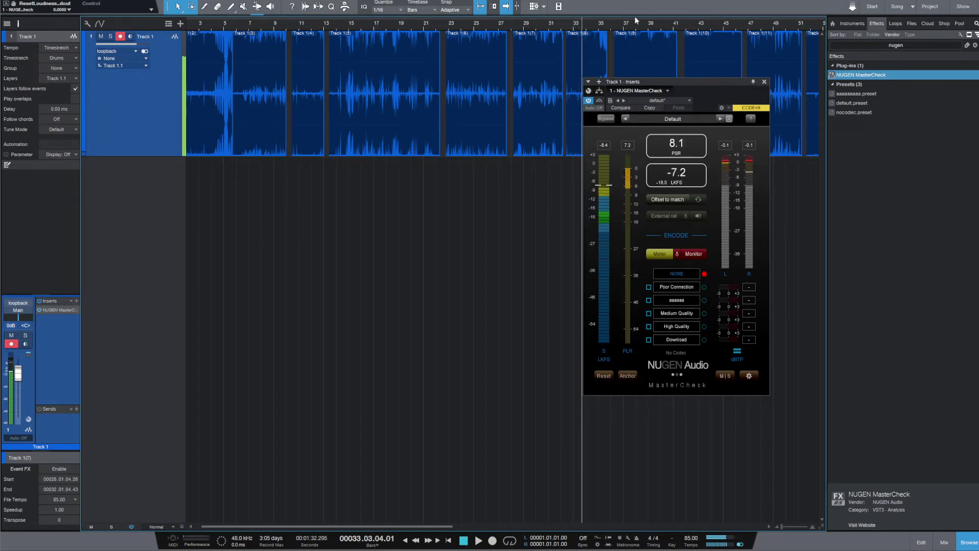
Play clip Track 1(9) from about bar 37 and clip Track 1(10) from about bar 42, checking their loudness.
{"action": "left_click", "coordinate": [632, 22]}
{"action": "key", "text": "space"}
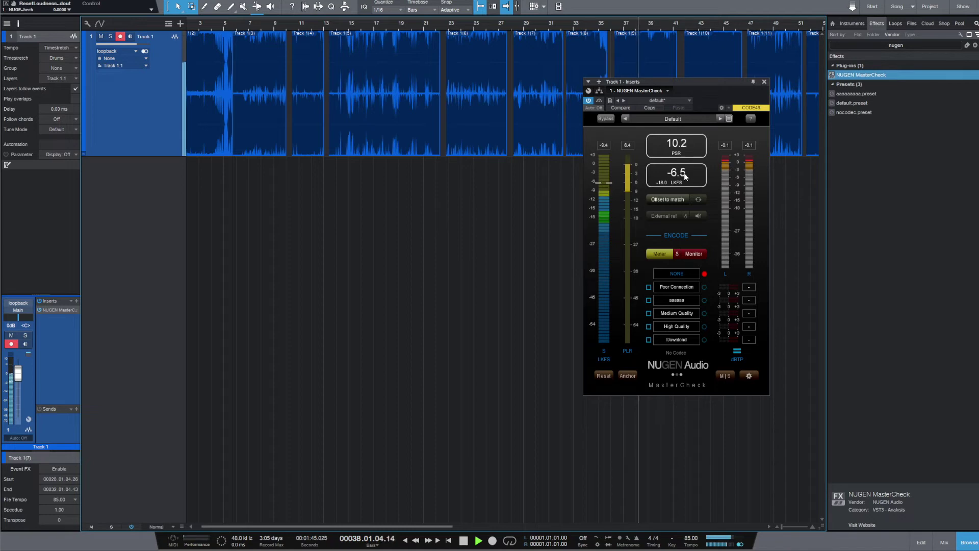
{"action": "key", "text": "space"}
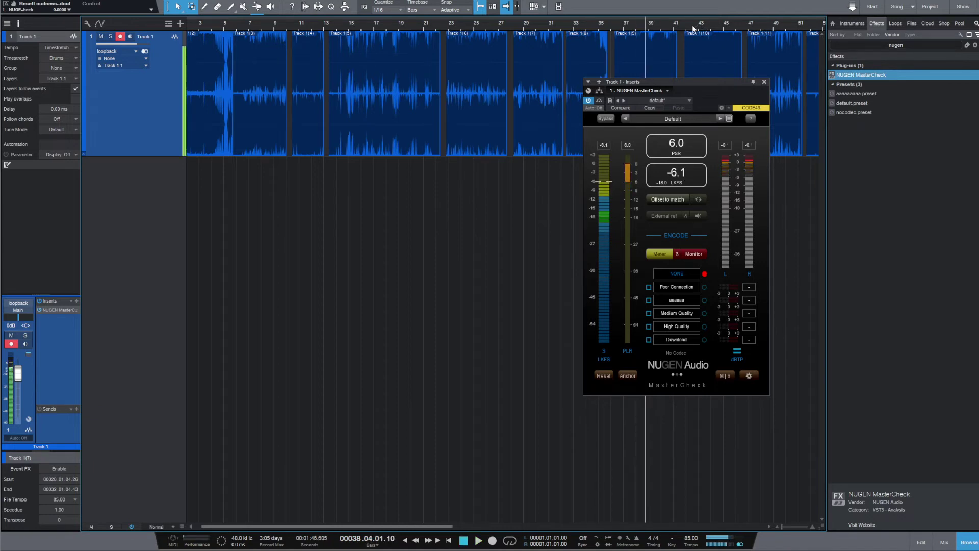
{"action": "left_click", "coordinate": [692, 24]}
{"action": "key", "text": "space"}
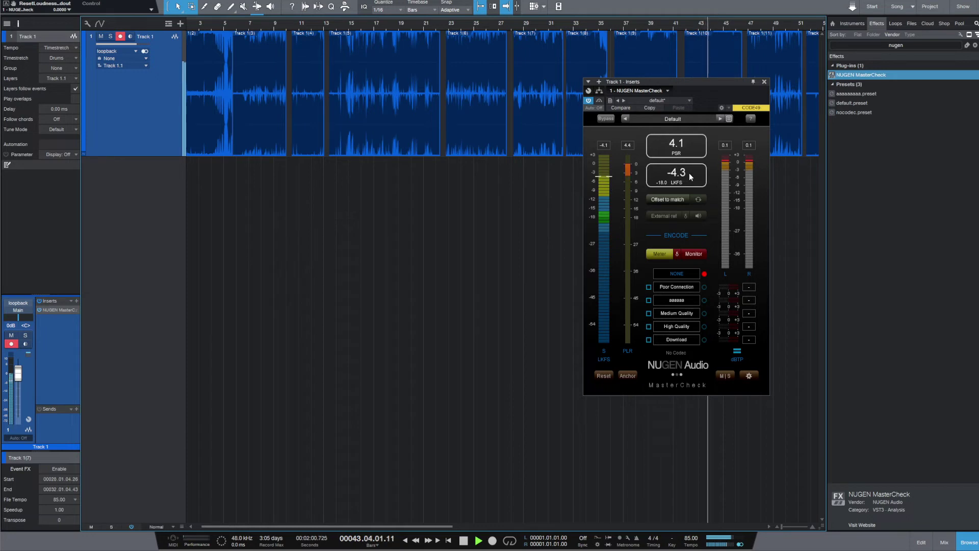
{"action": "key", "text": "space"}
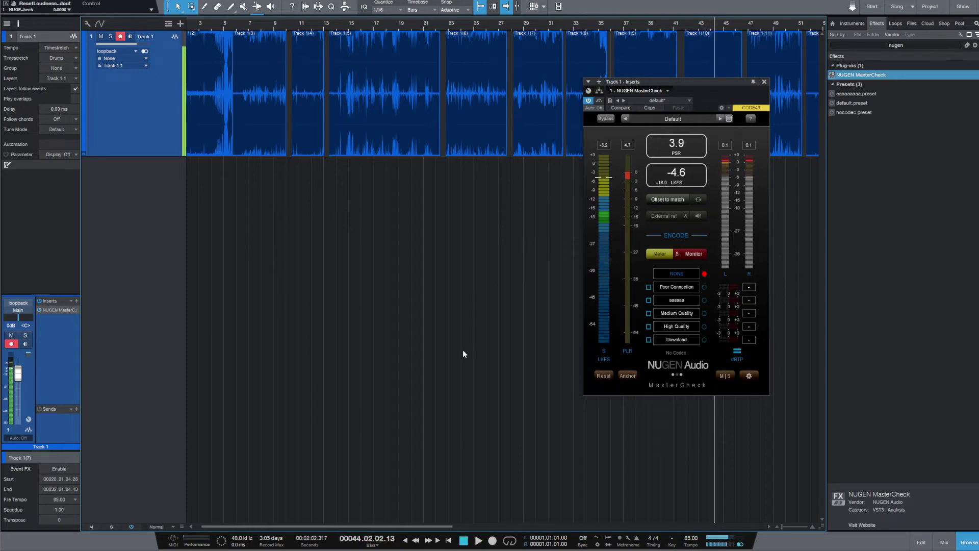
Play the last two clips, Track 1(11) and Track 1(12), and check their loudness in MasterCheck.
{"action": "left_click_drag", "start_coordinate": [438, 527], "coordinate": [558, 527]}
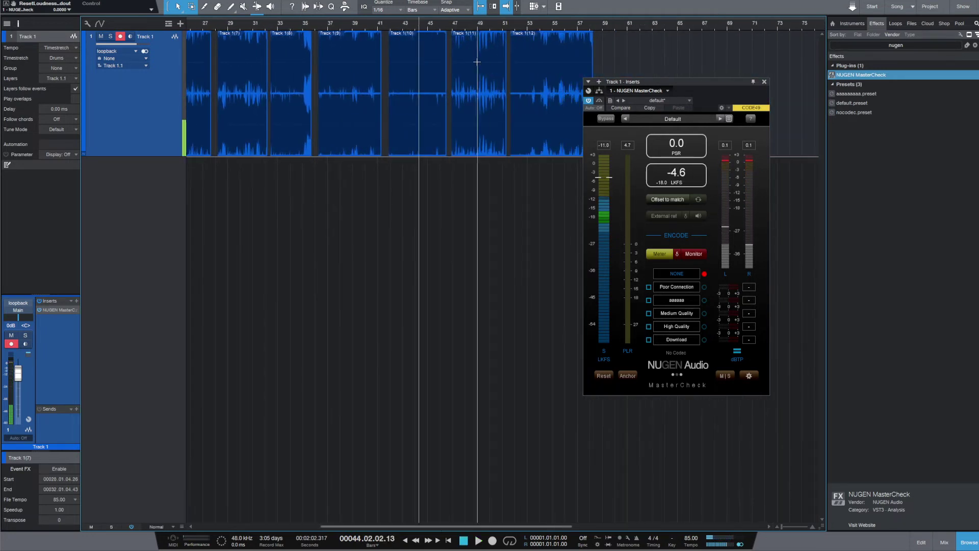
{"action": "left_click", "coordinate": [465, 23]}
{"action": "key", "text": "space"}
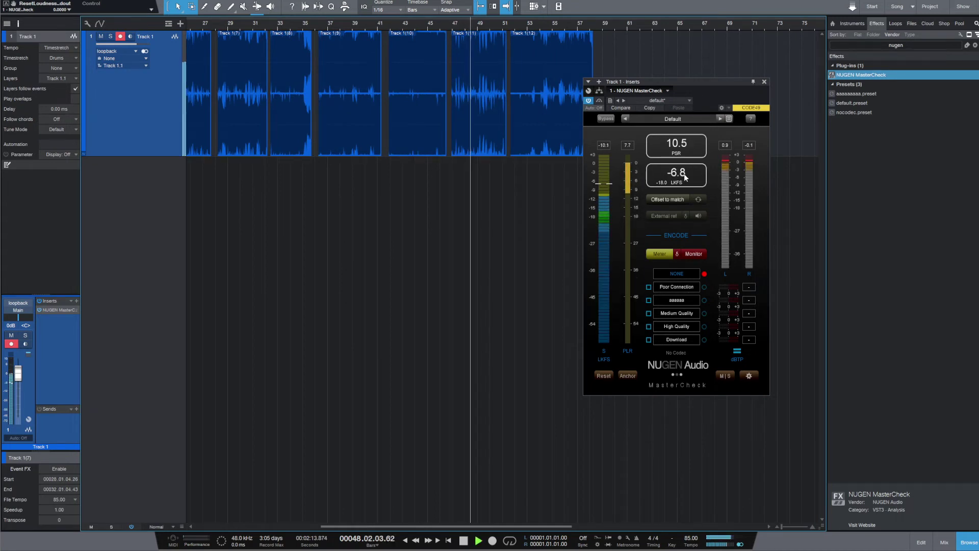
{"action": "key", "text": "space"}
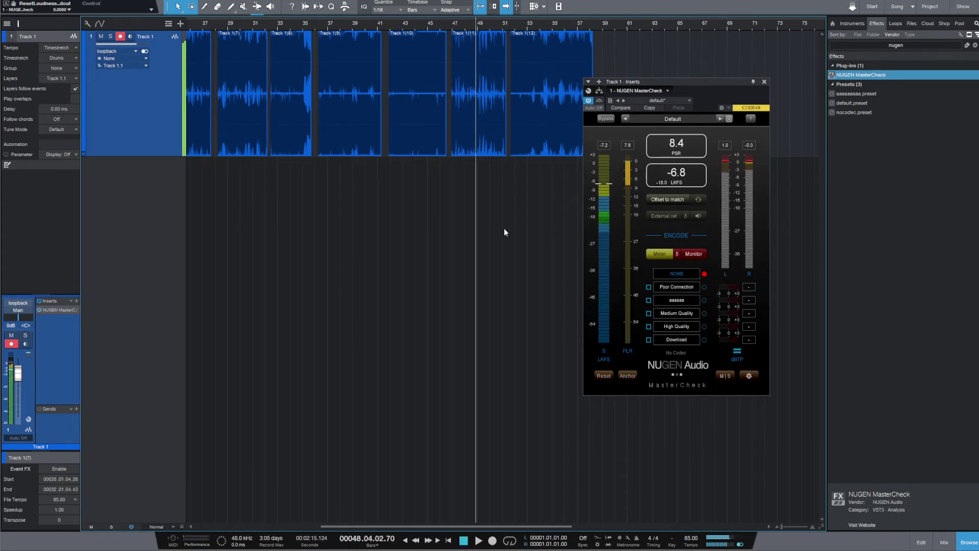
{"action": "left_click", "coordinate": [522, 25]}
{"action": "key", "text": "space"}
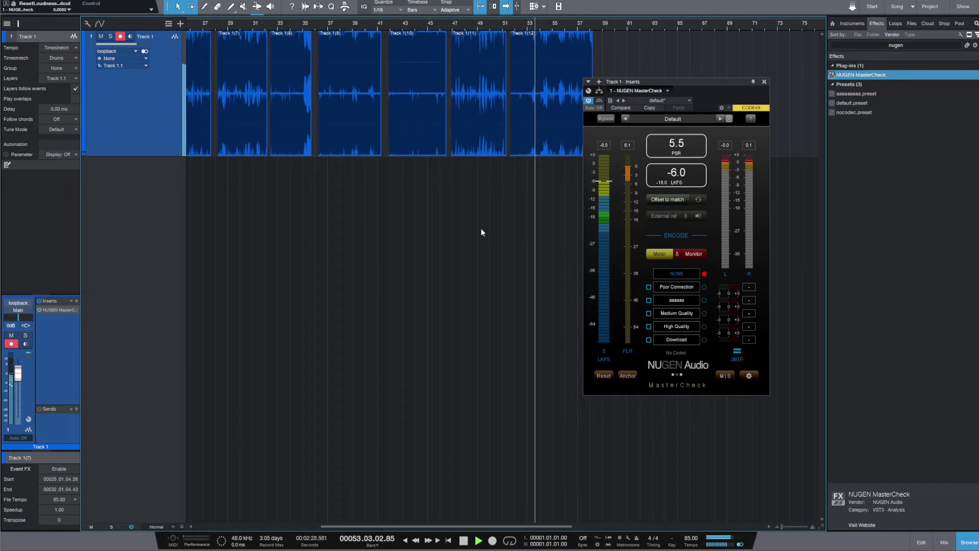
{"action": "key", "text": "space"}
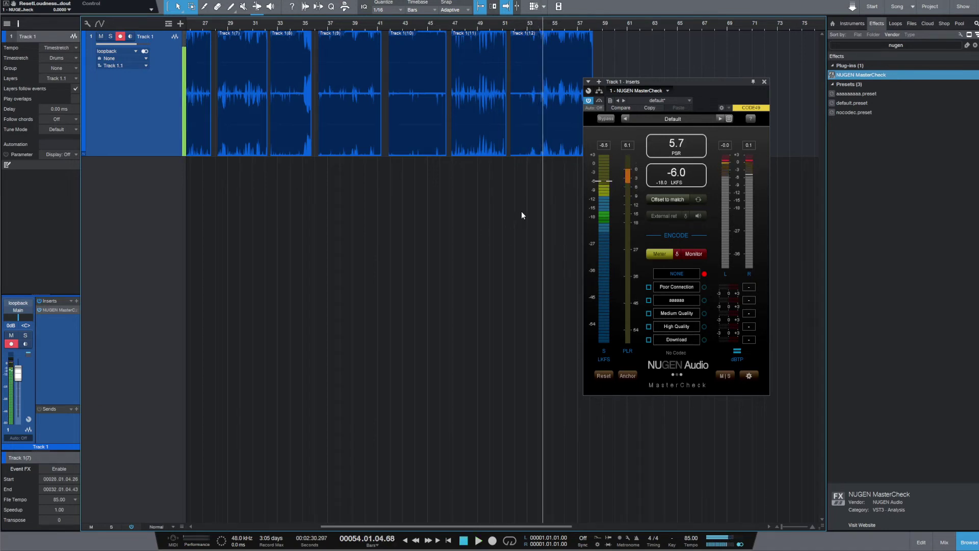